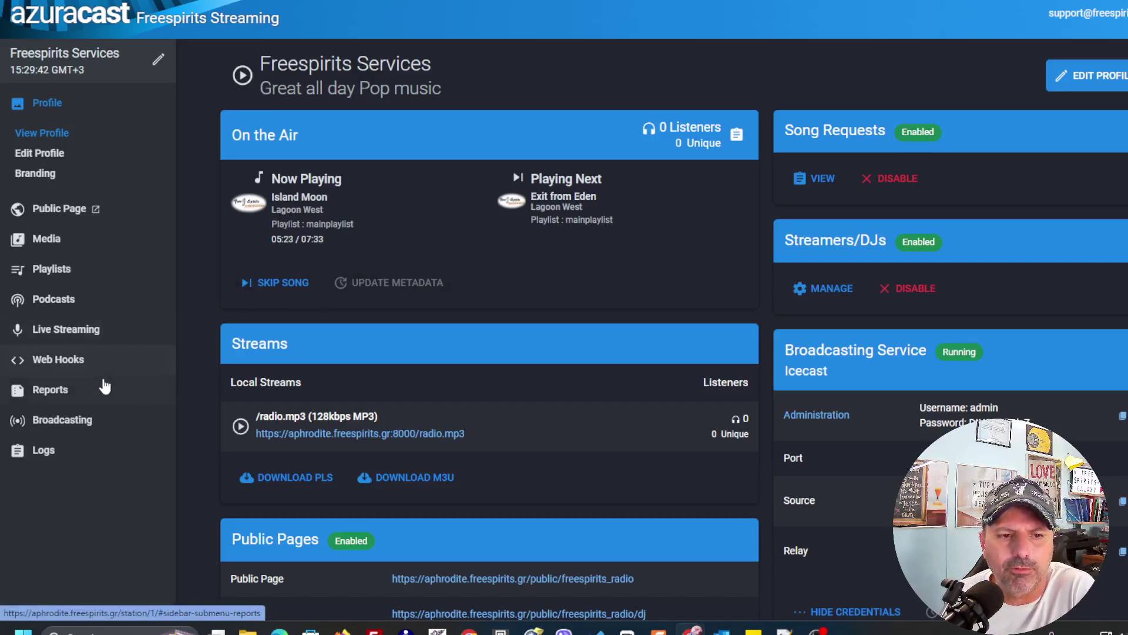
Step: Open the station's Playlists page from the left sidebar of the dashboard
left_click(51, 272)
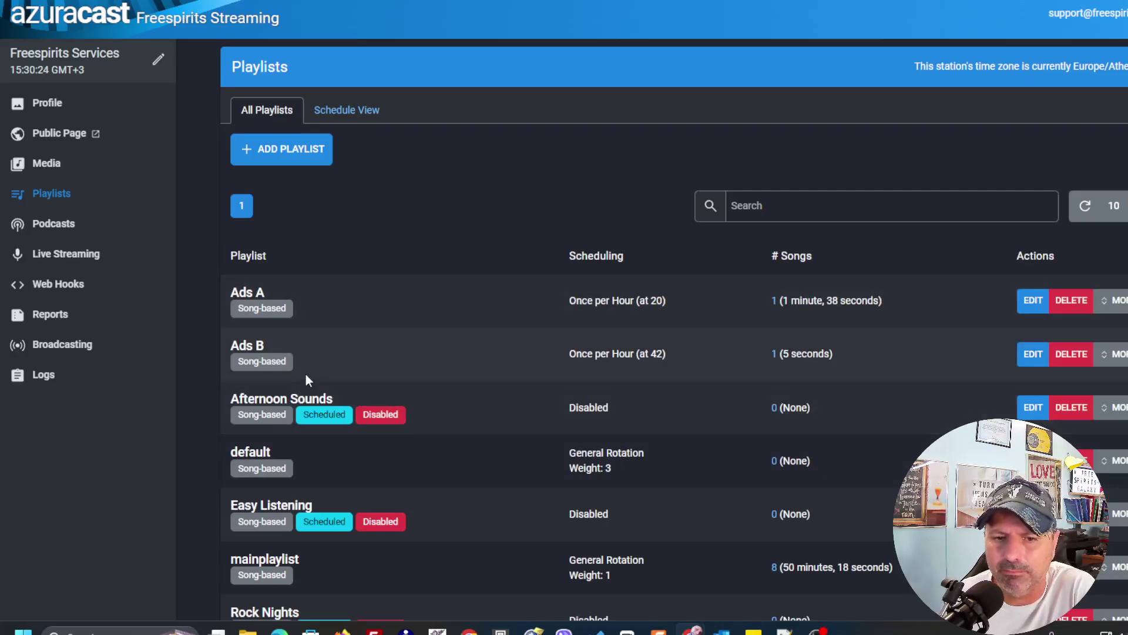
Step: List the Ads B media files and preview its 5-second ad clip at maximum volume
left_click(774, 354)
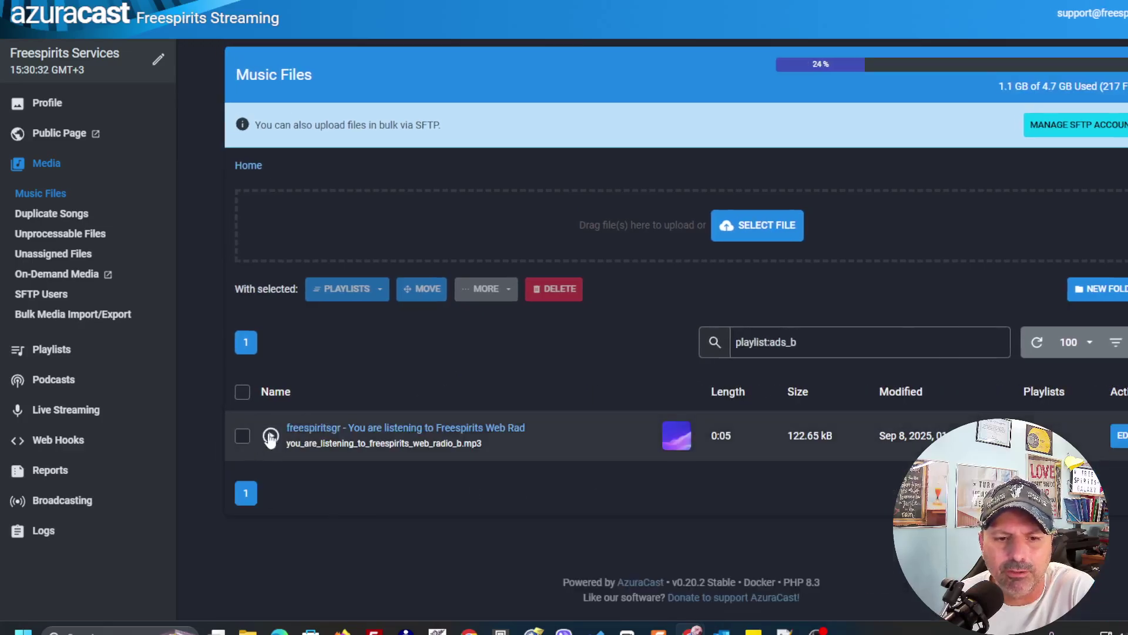
left_click(270, 436)
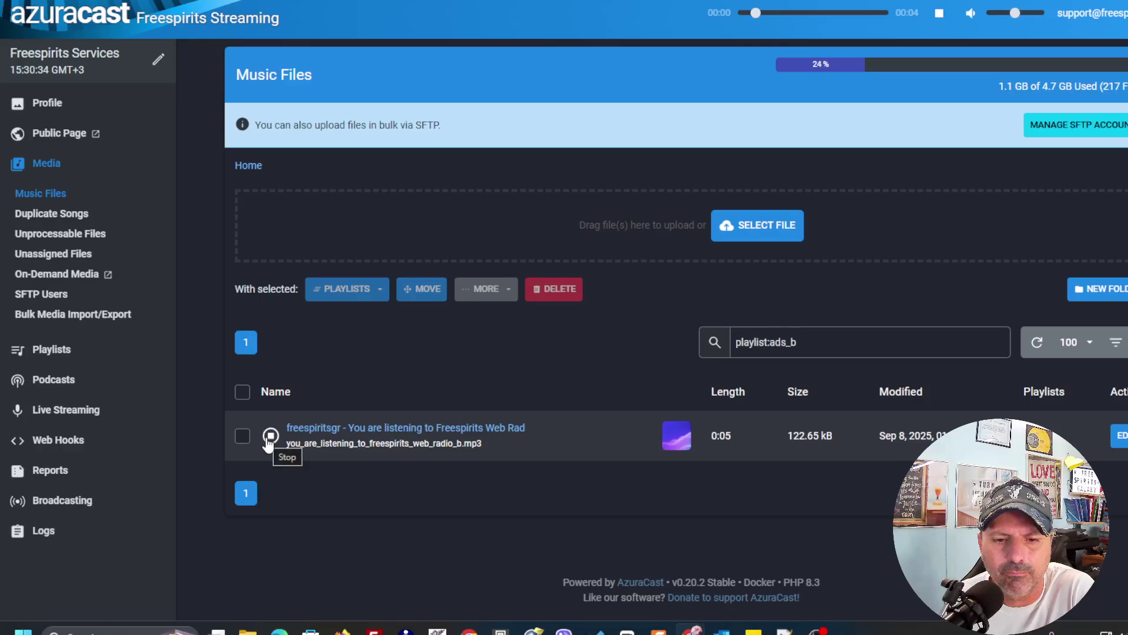
left_click(269, 438)
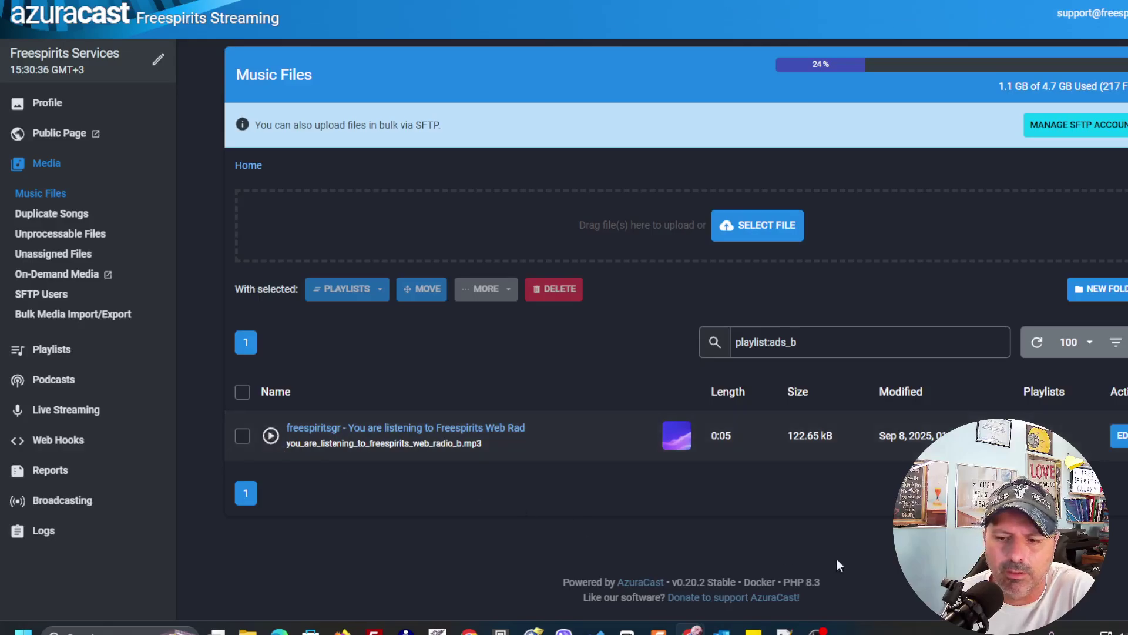
left_click(1107, 630)
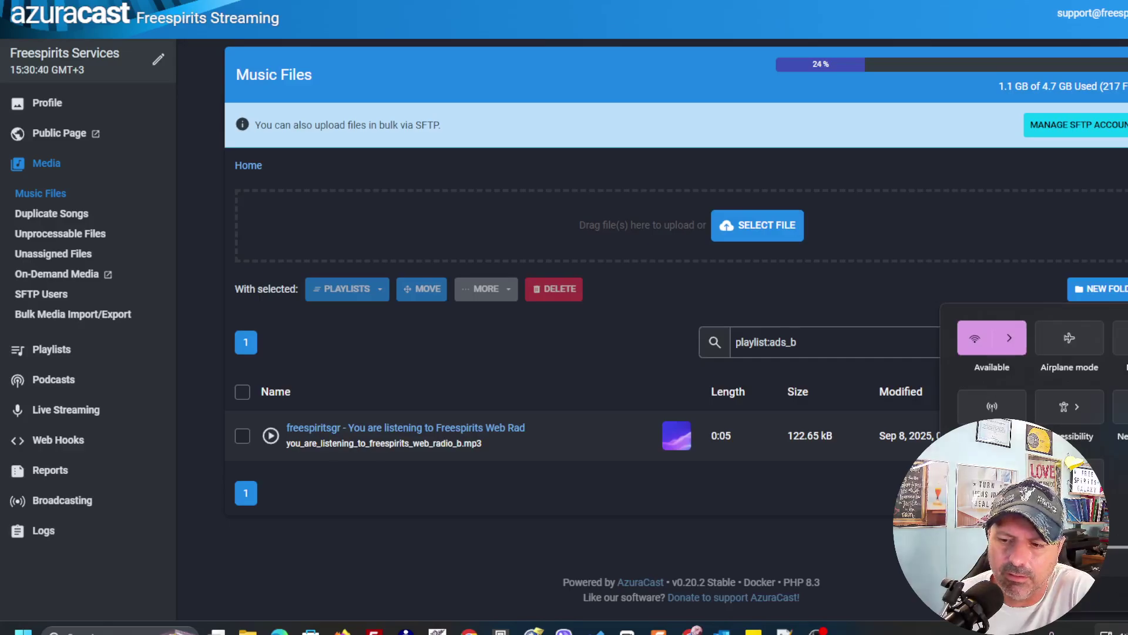
left_click(791, 507)
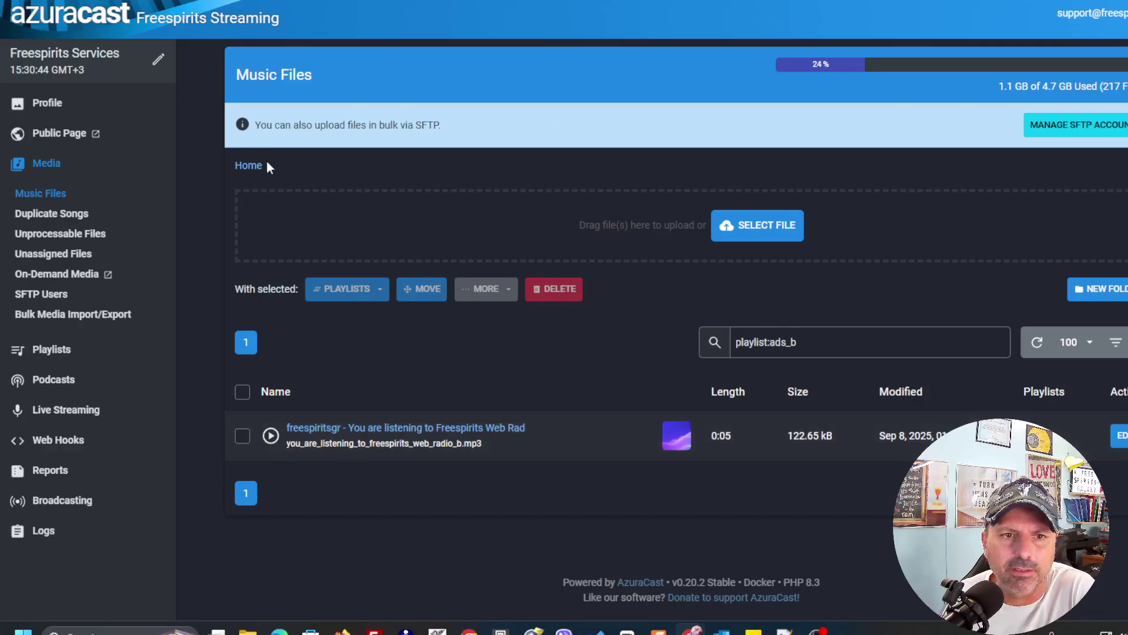
left_click(270, 435)
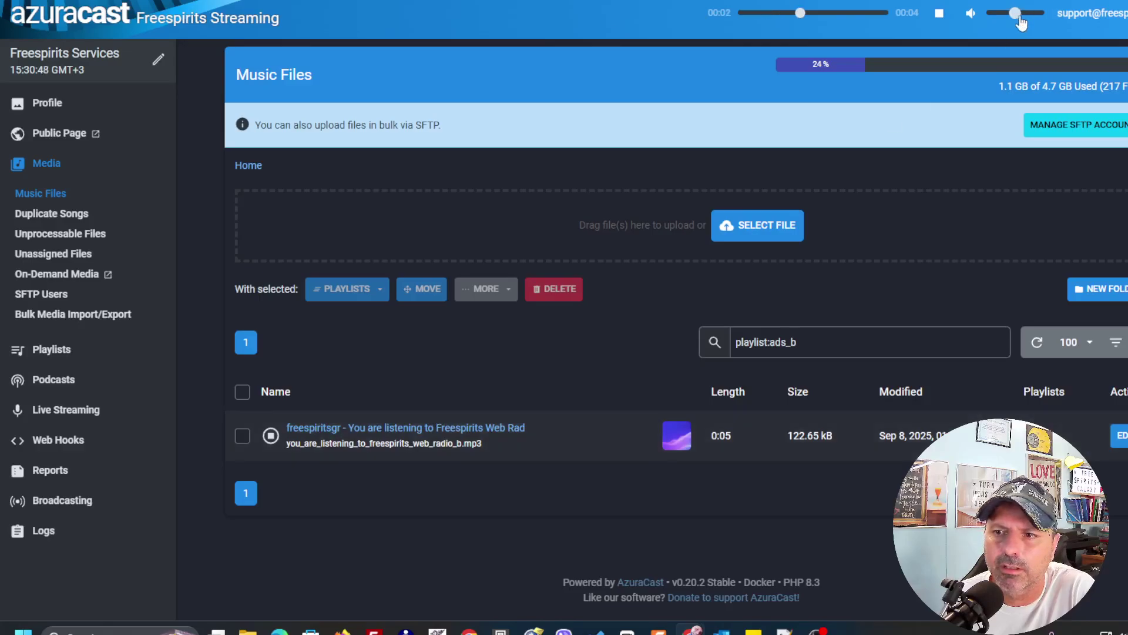
left_click_drag(1020, 15, 1040, 14)
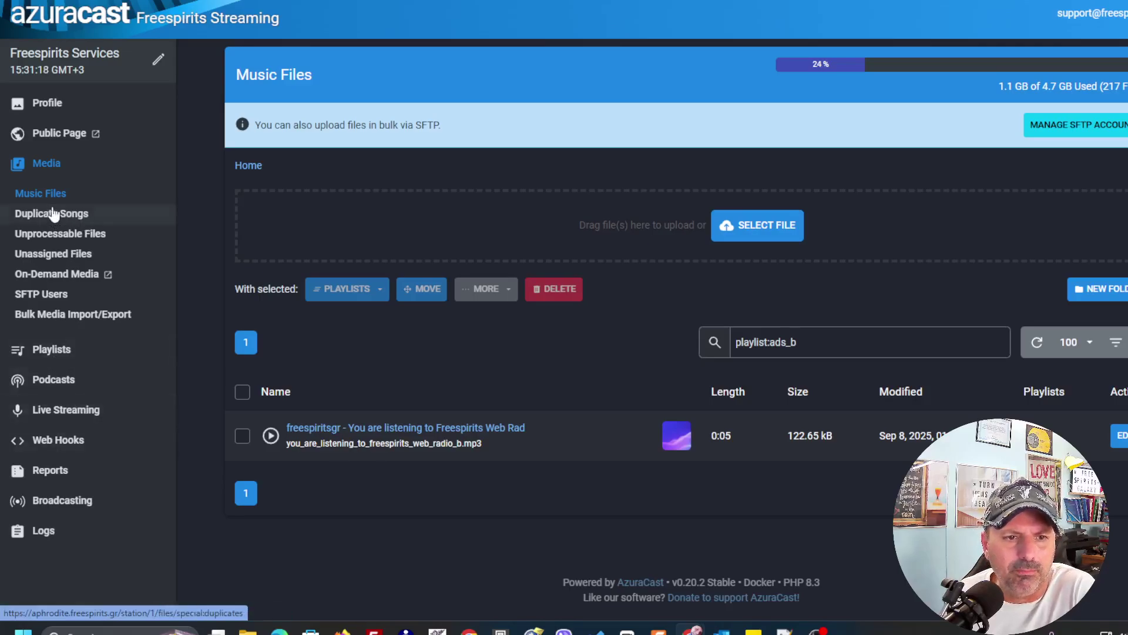
Step: Review Ads A's Basic Info, Schedule and Advanced settings, ending on Basic Info
left_click(50, 352)
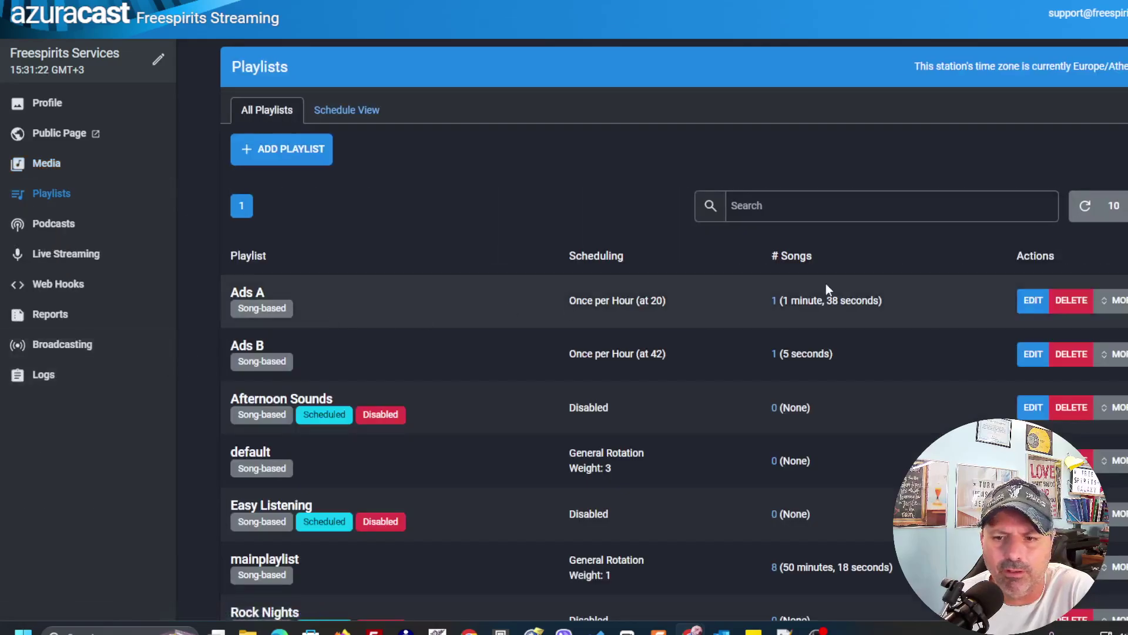
left_click(1032, 300)
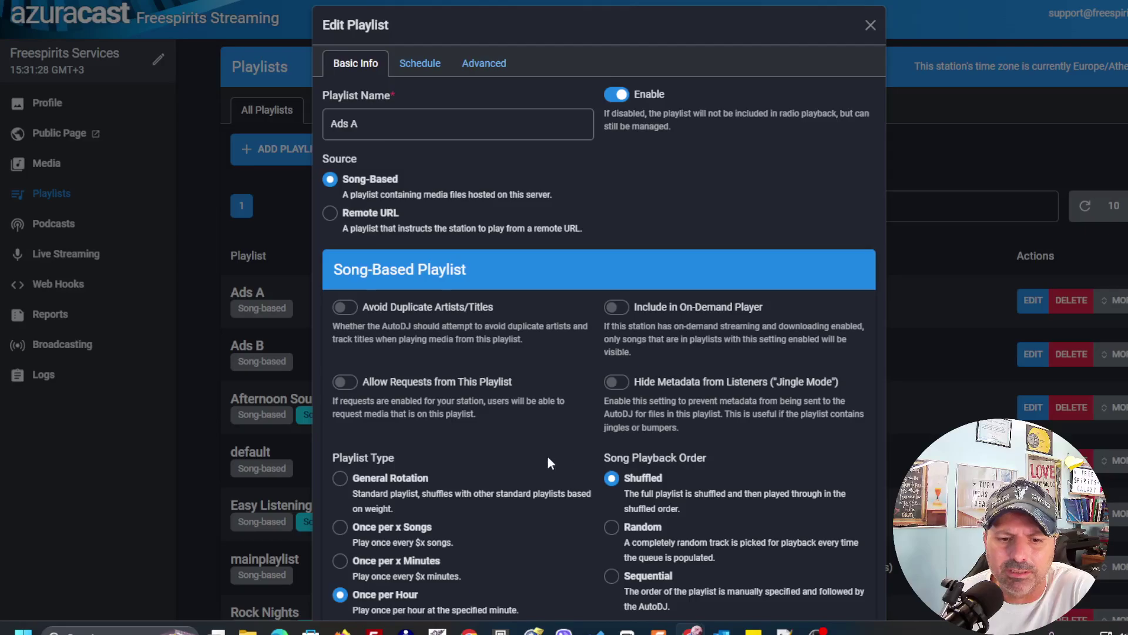
scroll(547, 457, "down", 1)
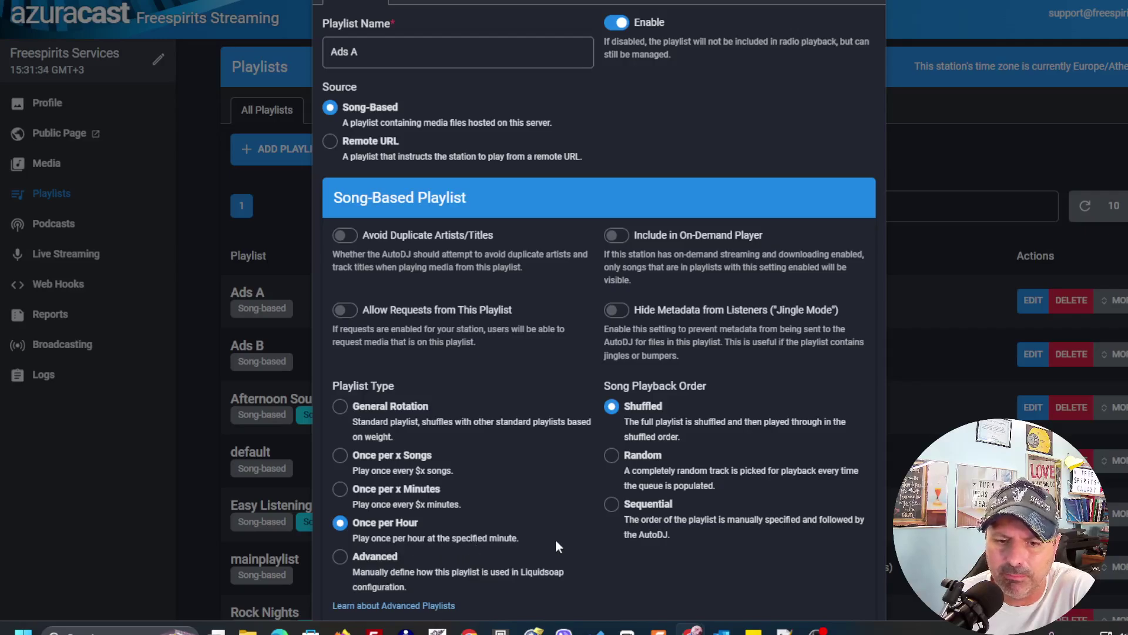
scroll(555, 540, "down", 3)
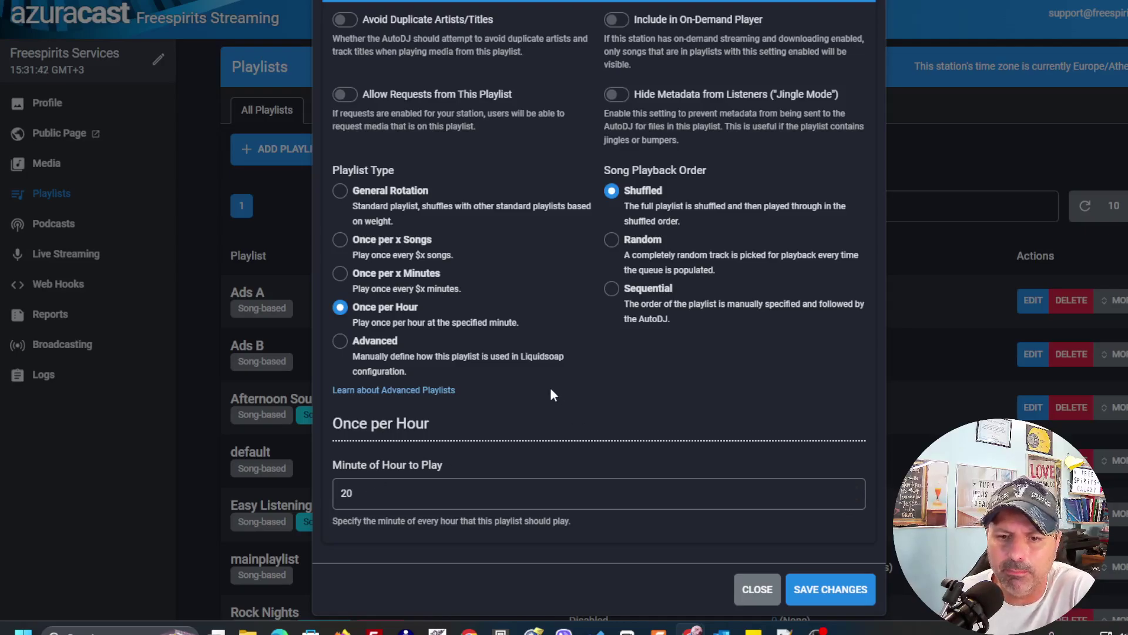
scroll(550, 393, "up", 5)
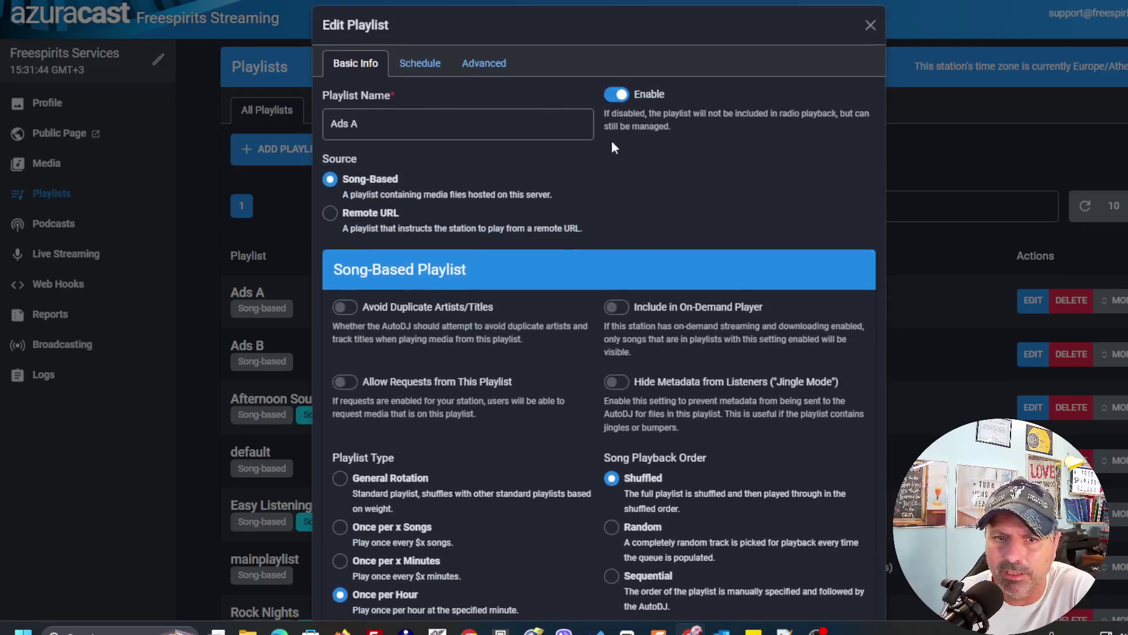
left_click(432, 66)
left_click(485, 66)
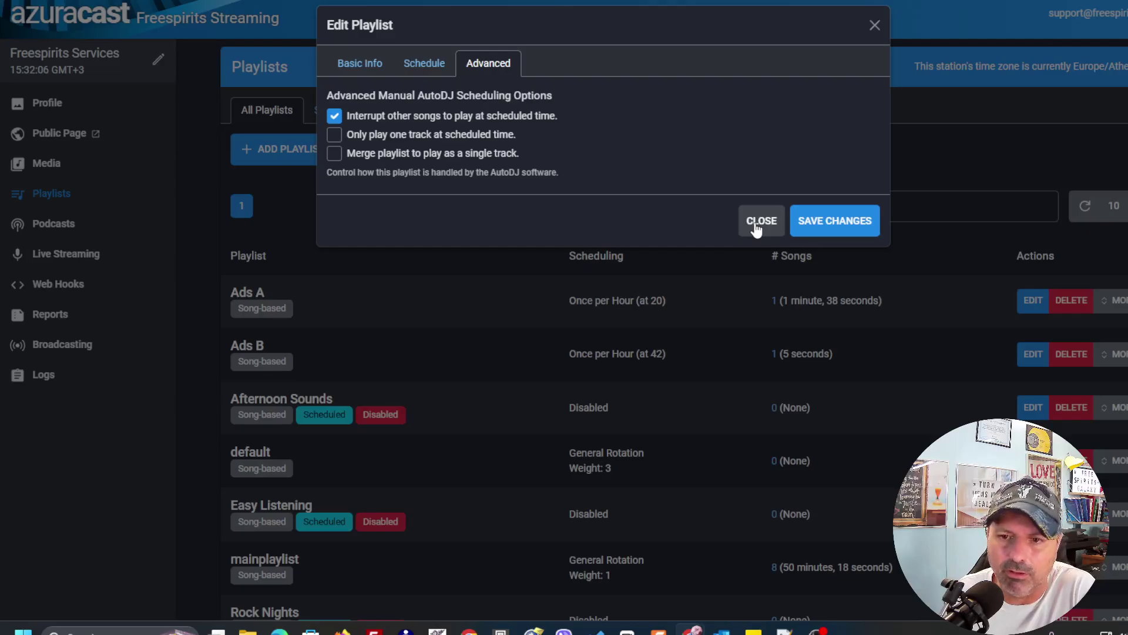
left_click(369, 64)
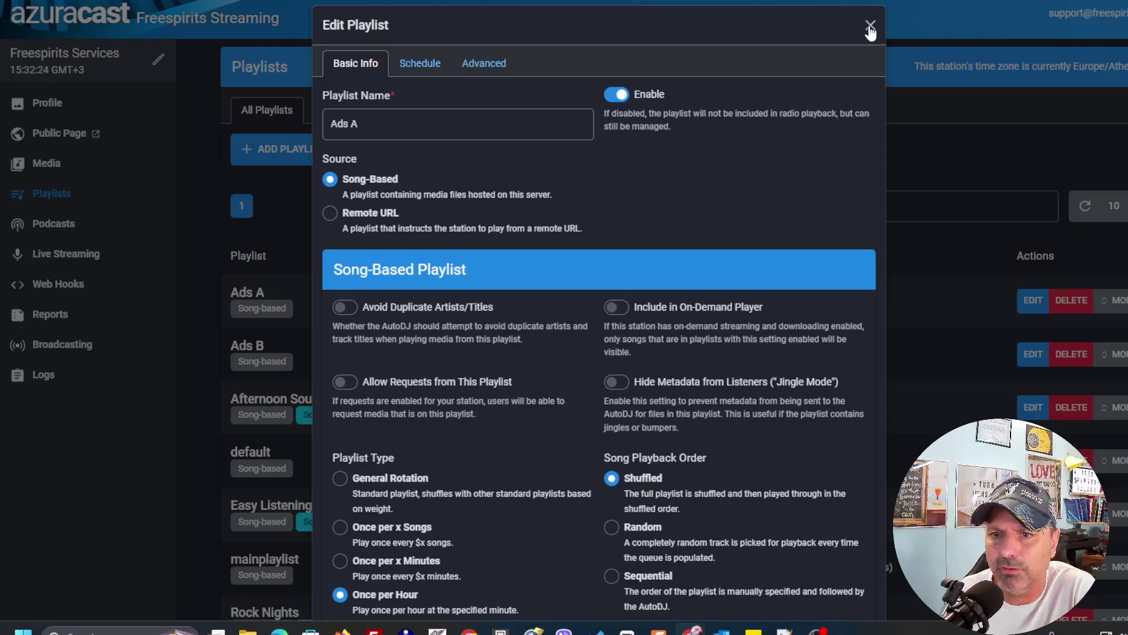
left_click(366, 72)
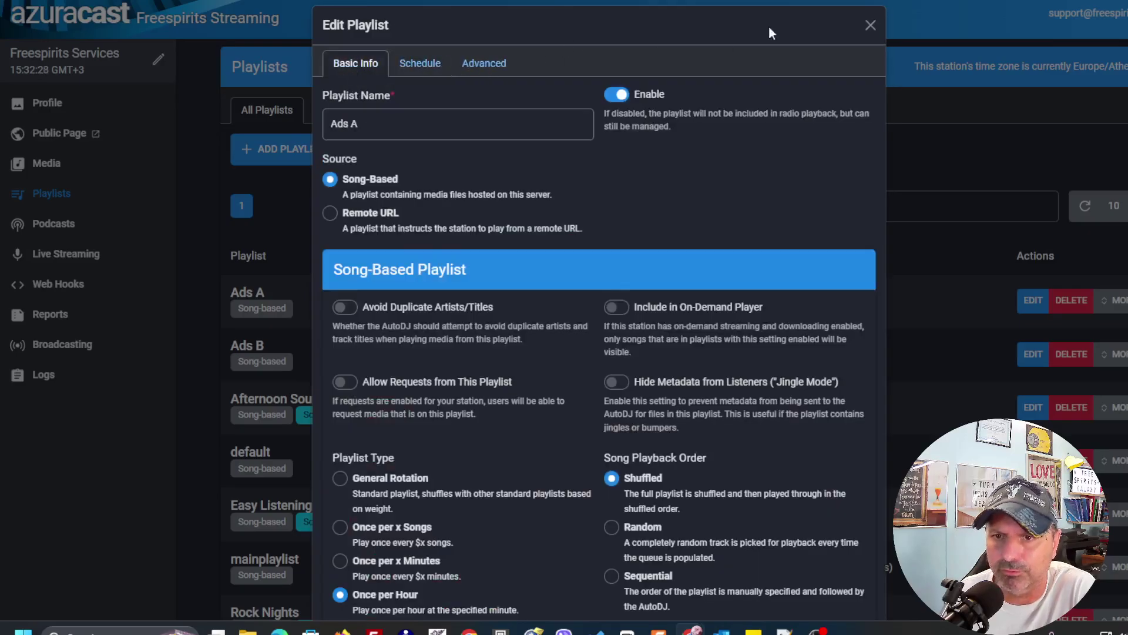
Step: Close Ads A and open Ads B's settings, checking its Schedule and Advanced tabs
left_click(870, 25)
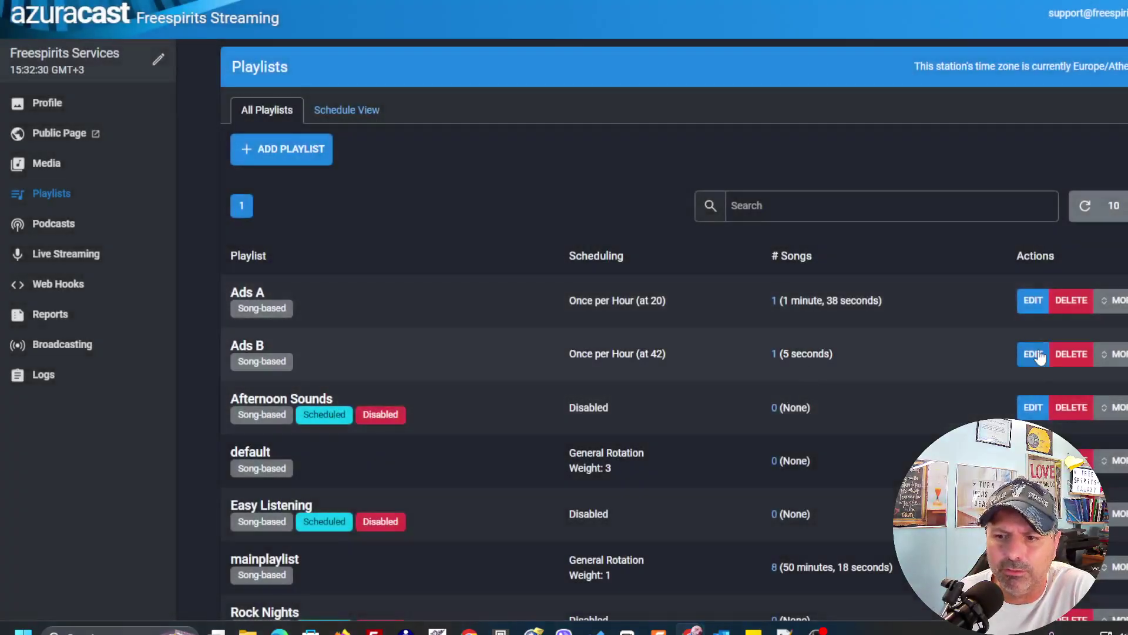
left_click(1033, 354)
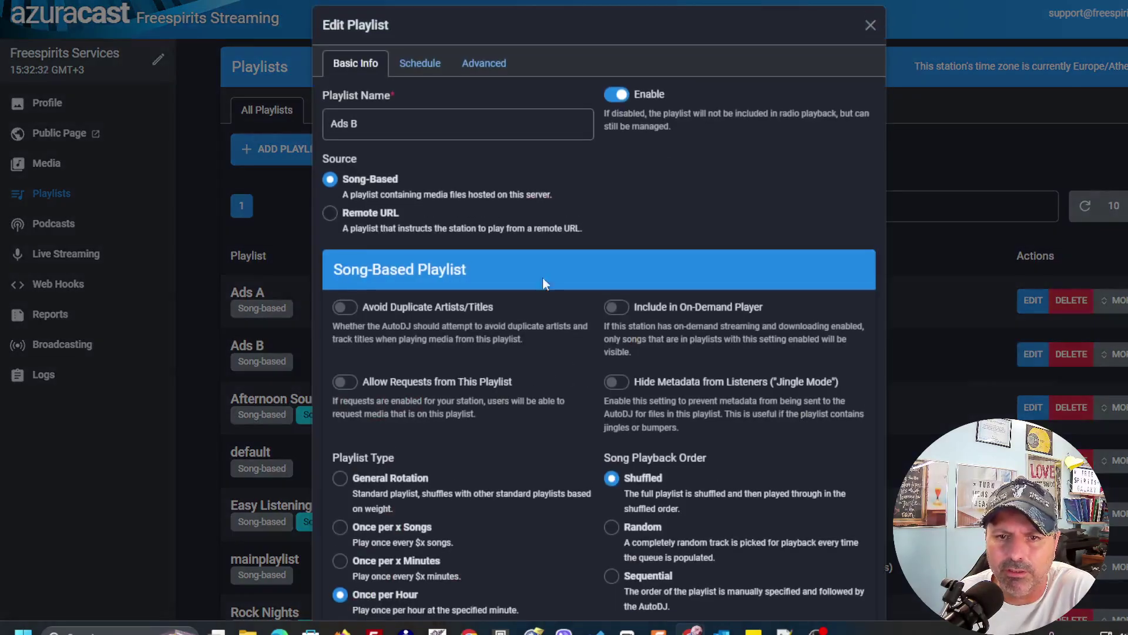
left_click(426, 69)
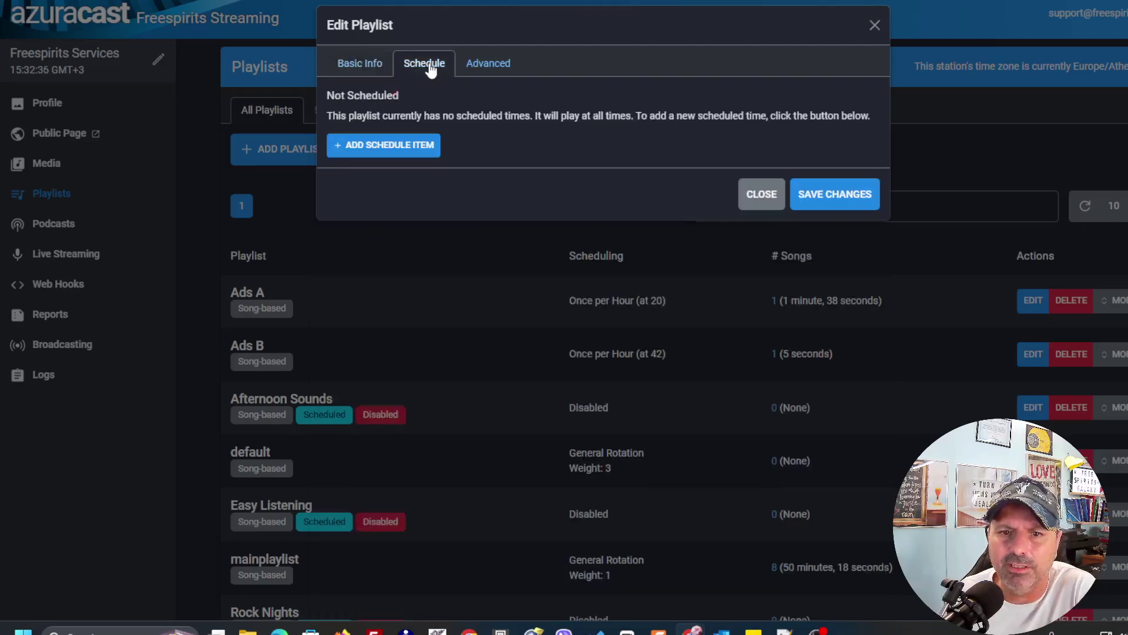
left_click(498, 71)
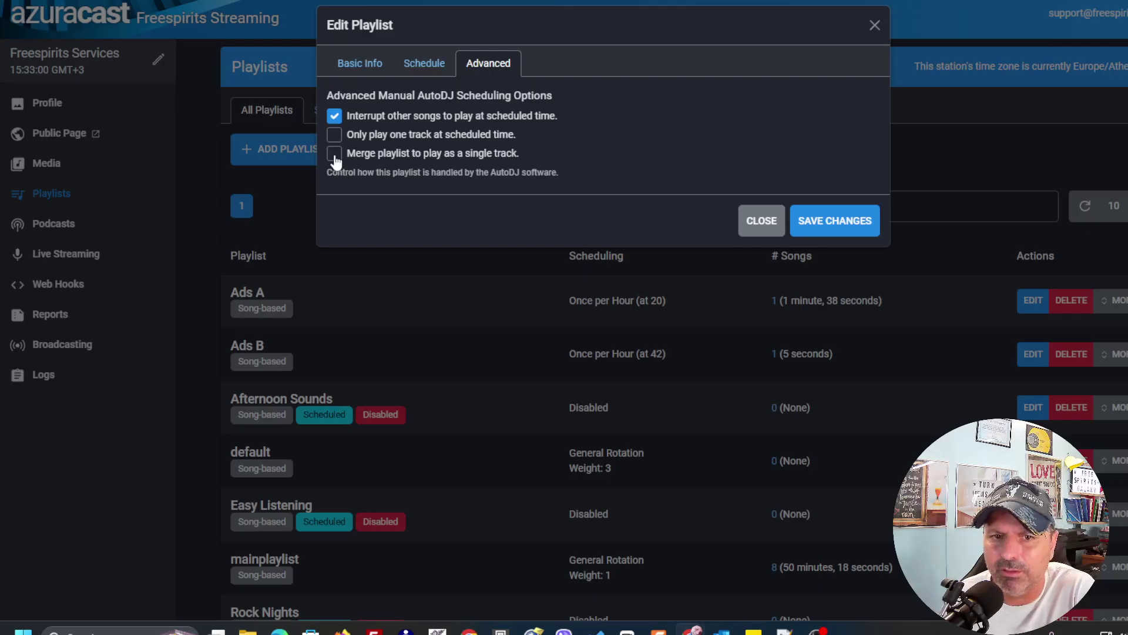
Step: Lower Ads B's Minute of Hour to Play from 42 to 40 and save
left_click(360, 65)
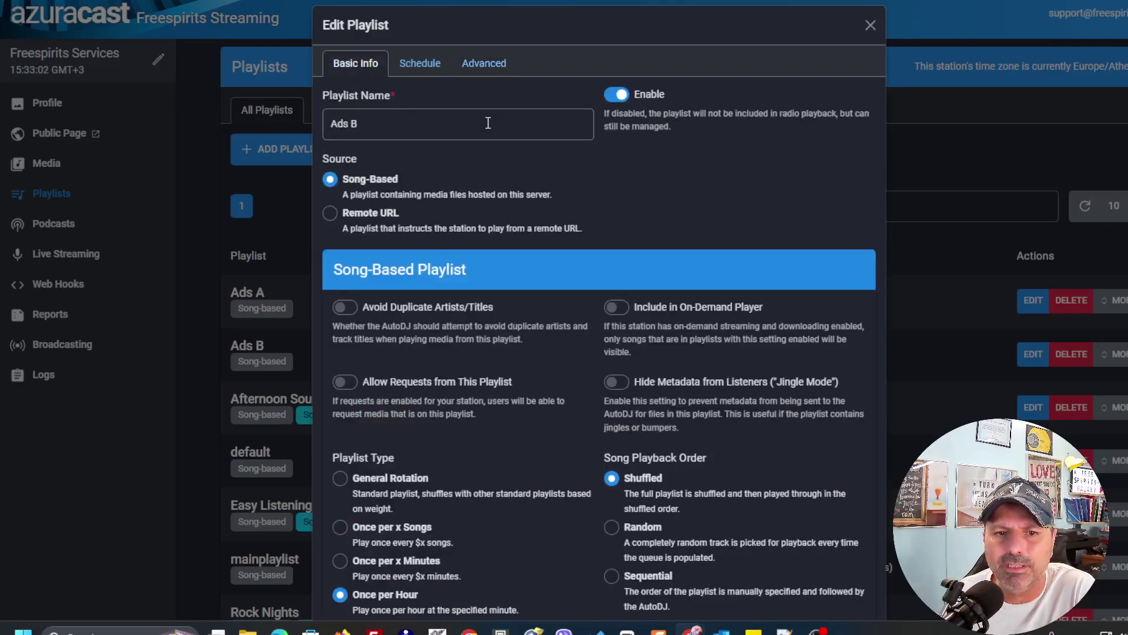
scroll(615, 360, "down", 3)
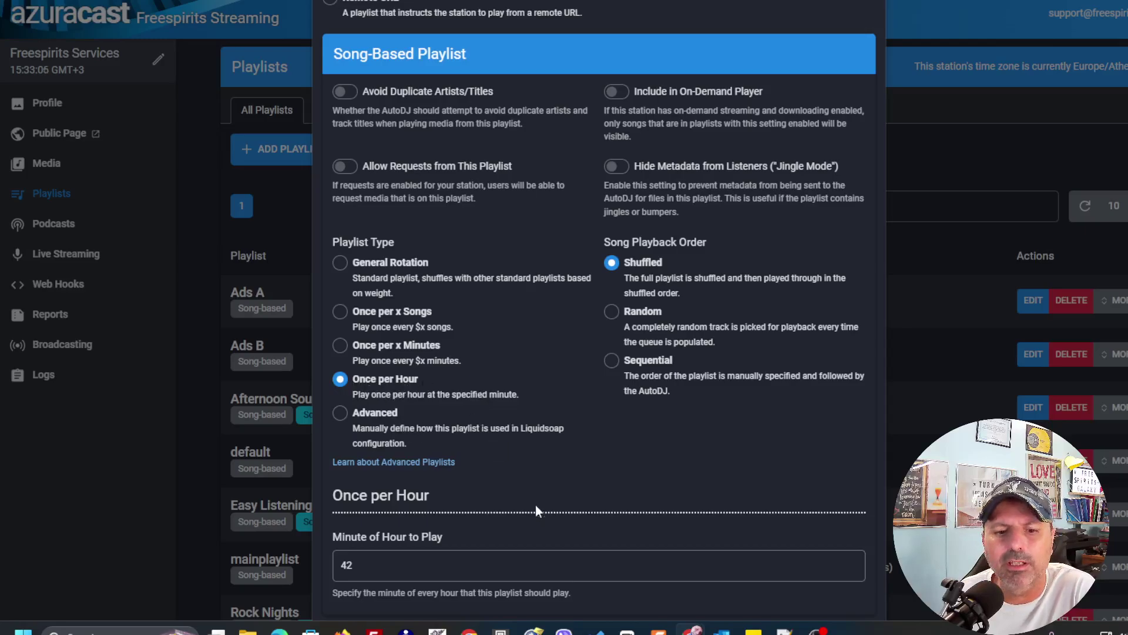
left_click(367, 565)
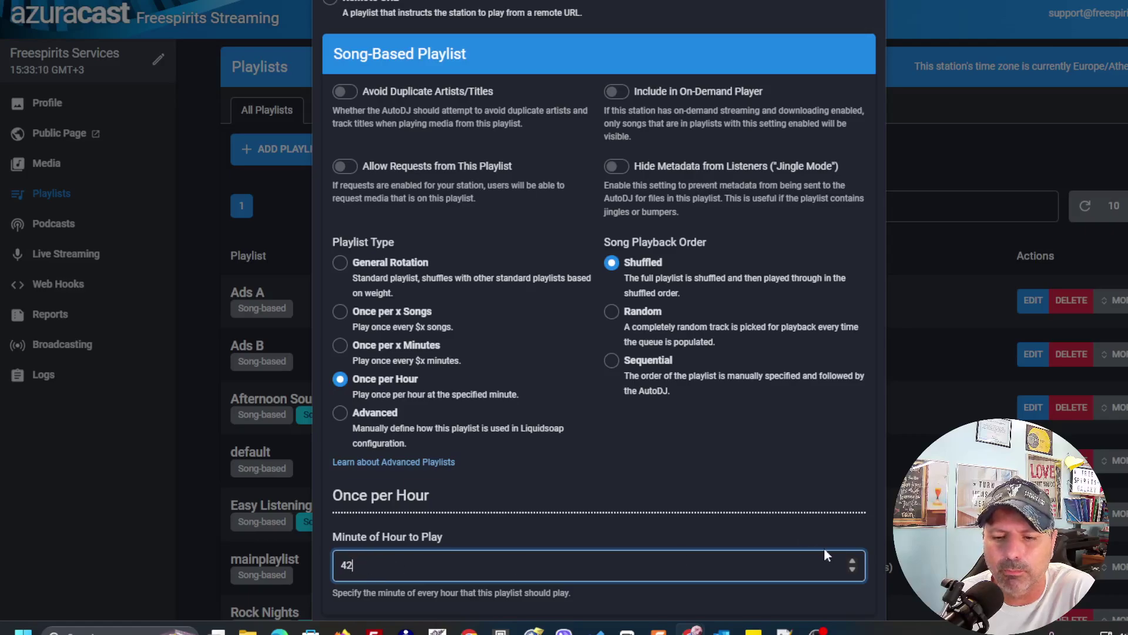
left_click(852, 569)
left_click(852, 569)
scroll(591, 538, "down", 2)
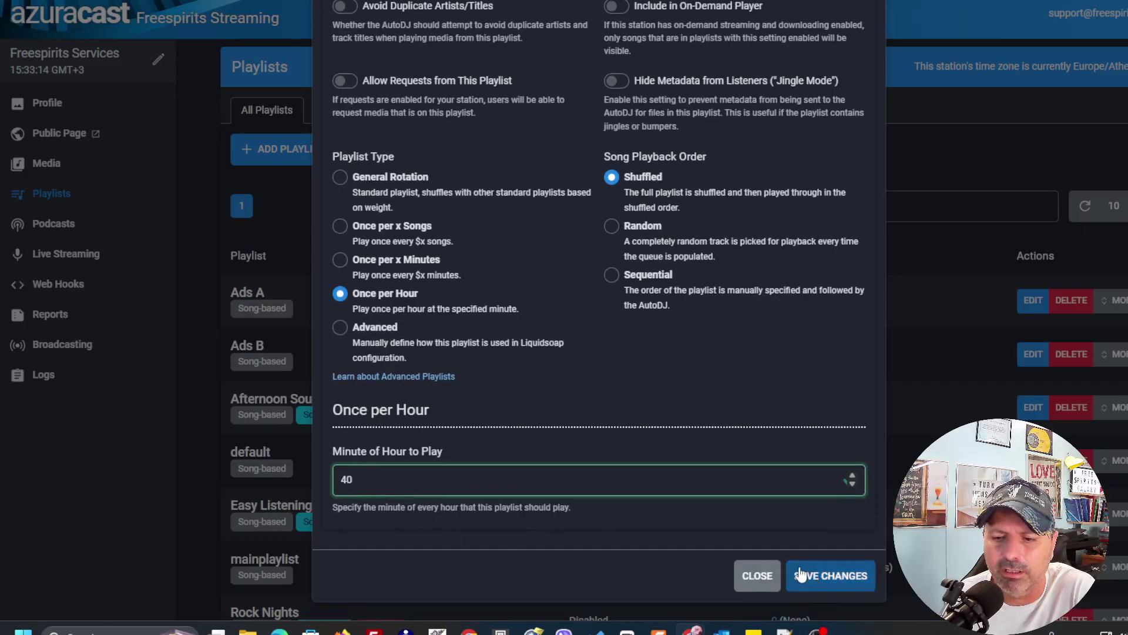
left_click(816, 578)
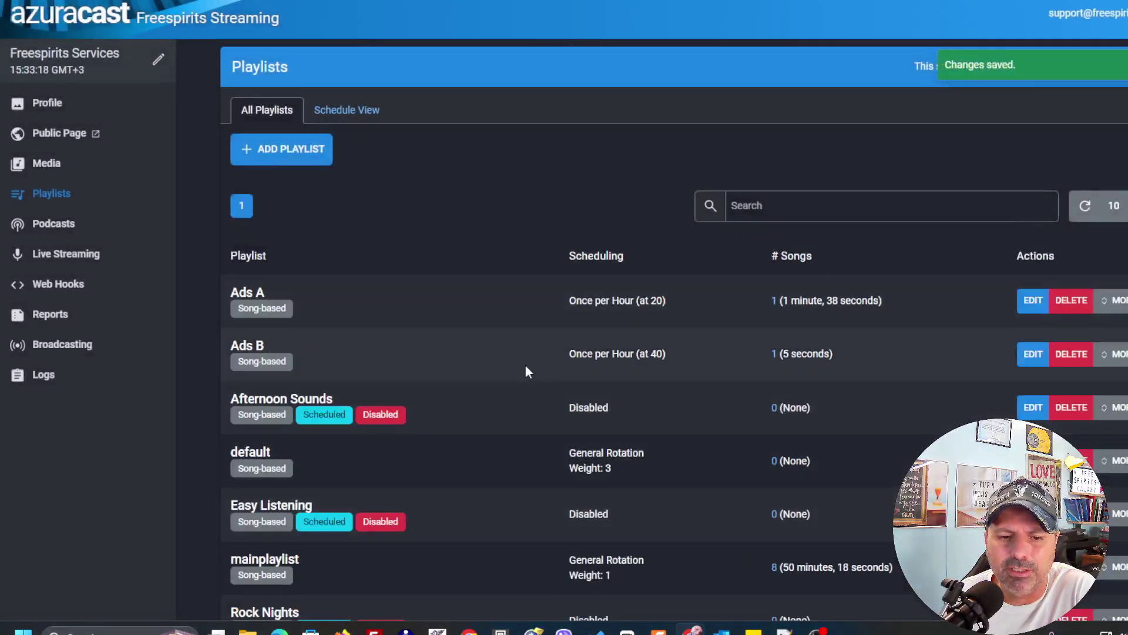
scroll(586, 367, "down", 4)
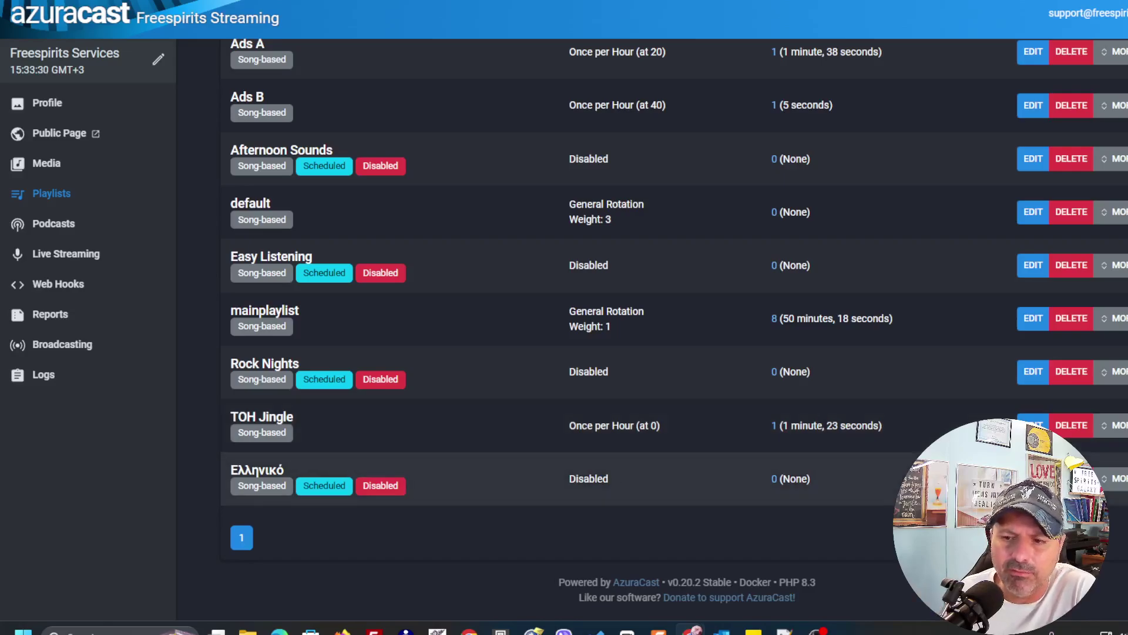
scroll(471, 437, "down", 4)
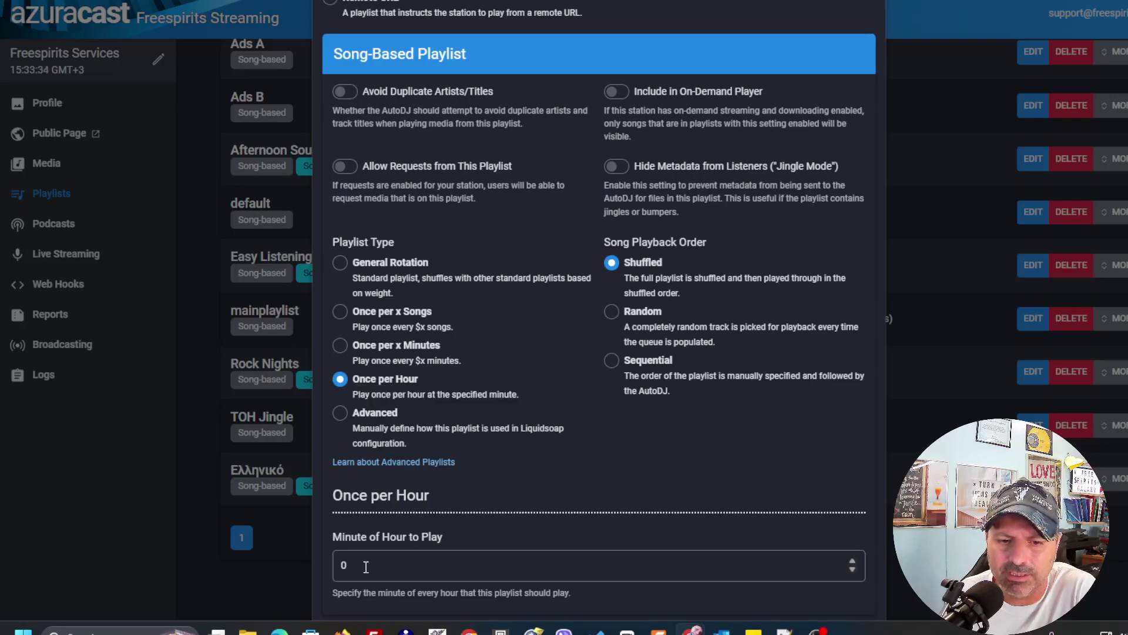
scroll(531, 508, "up", 5)
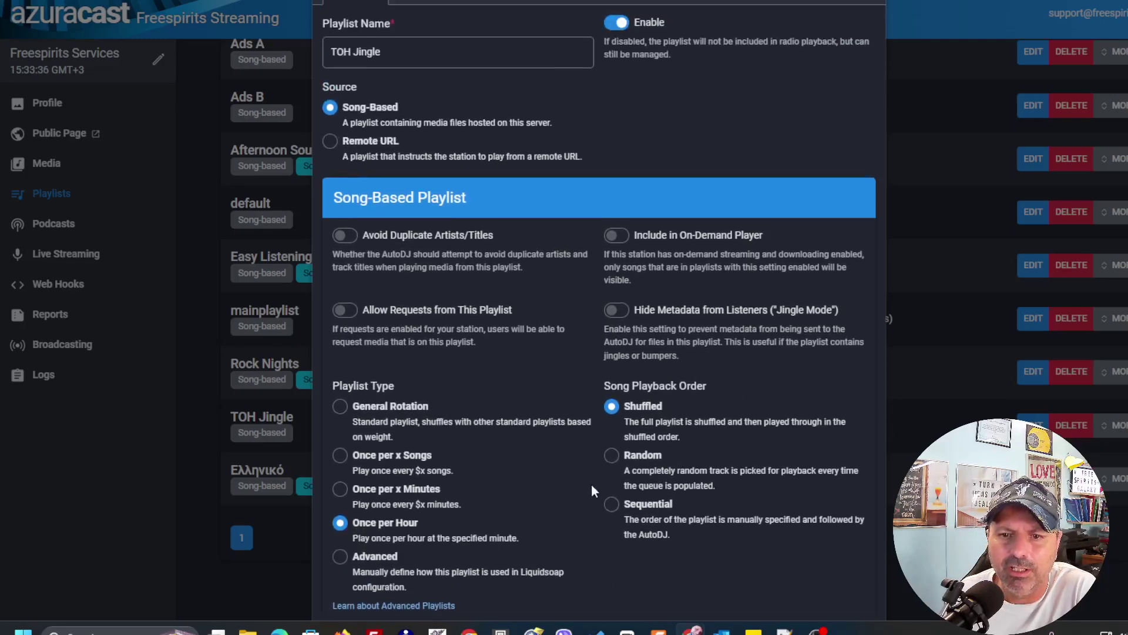
left_click(448, 64)
left_click(489, 65)
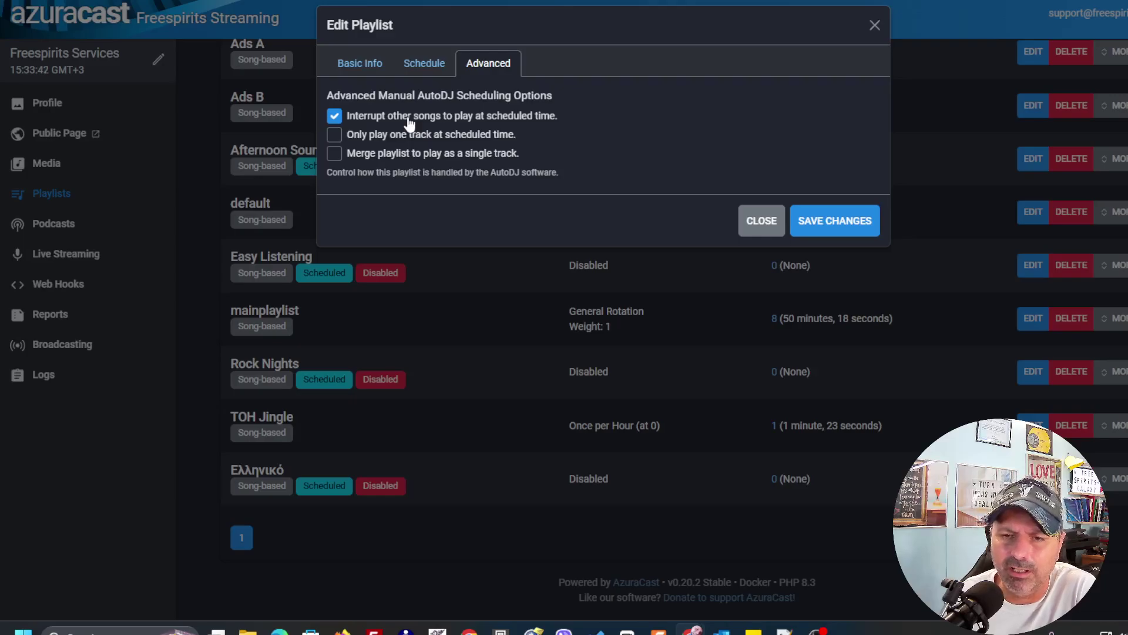
left_click(749, 221)
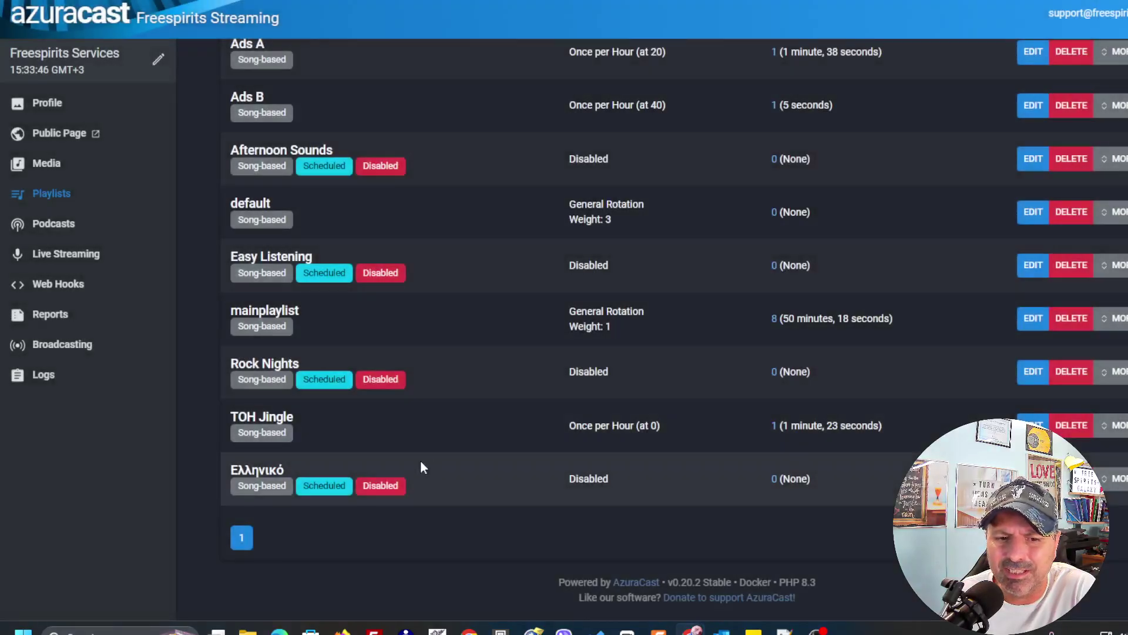
Step: Open Music Files filtered to TOH Jingle via its song count of 1
left_click(775, 428)
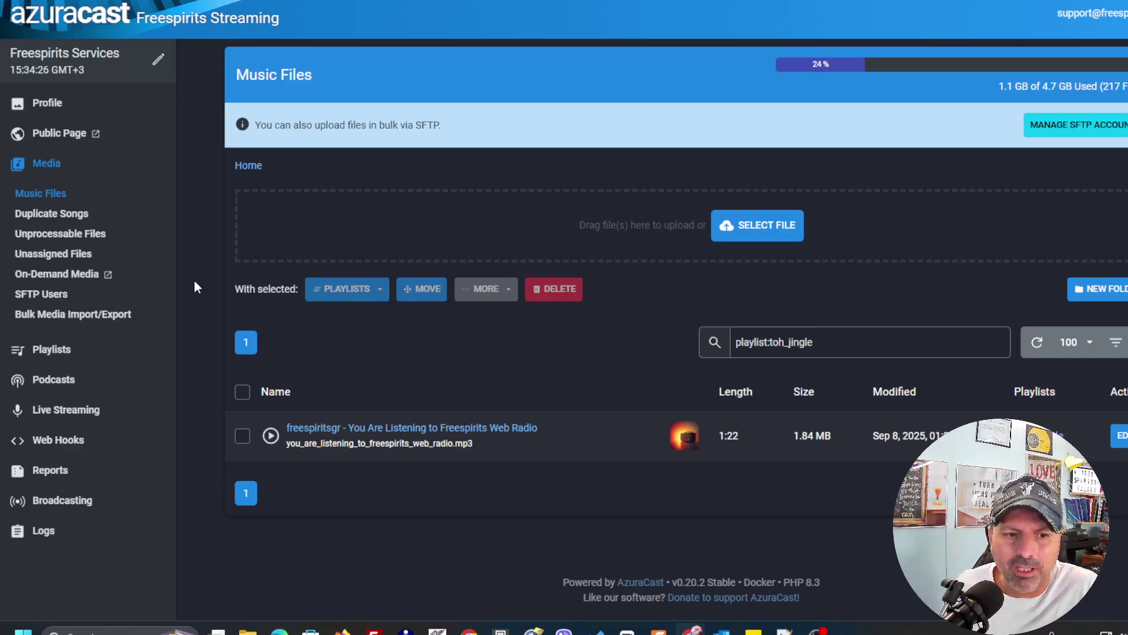
Step: Open Edit Liquidsoap Configuration under Broadcasting and read through the custom TOH and Ads script
left_click(76, 503)
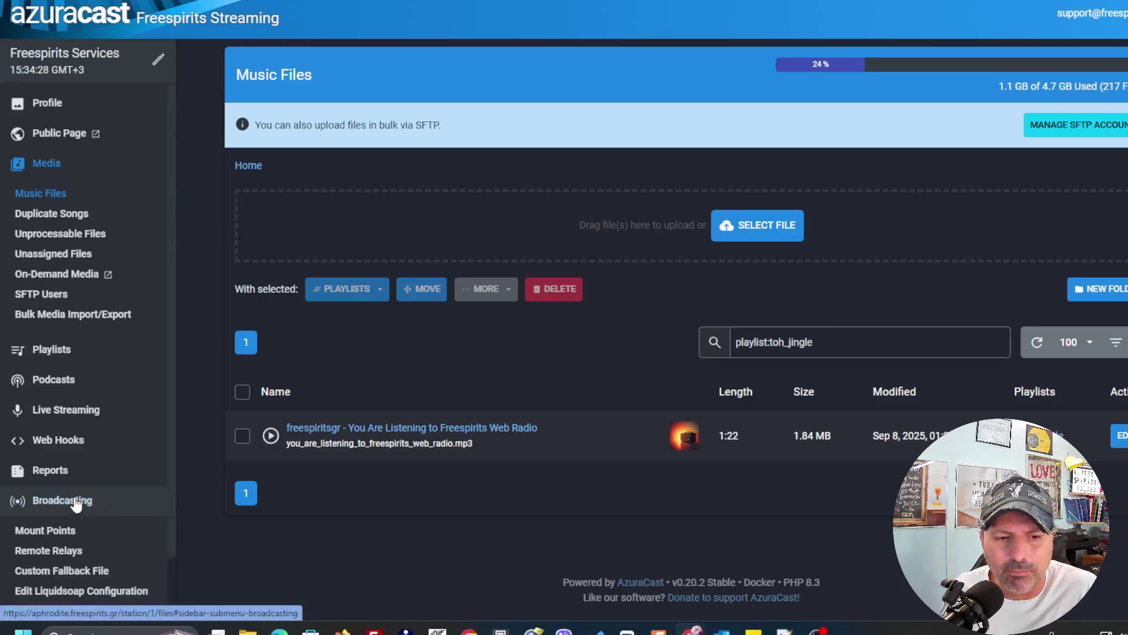
scroll(94, 526, "down", 1)
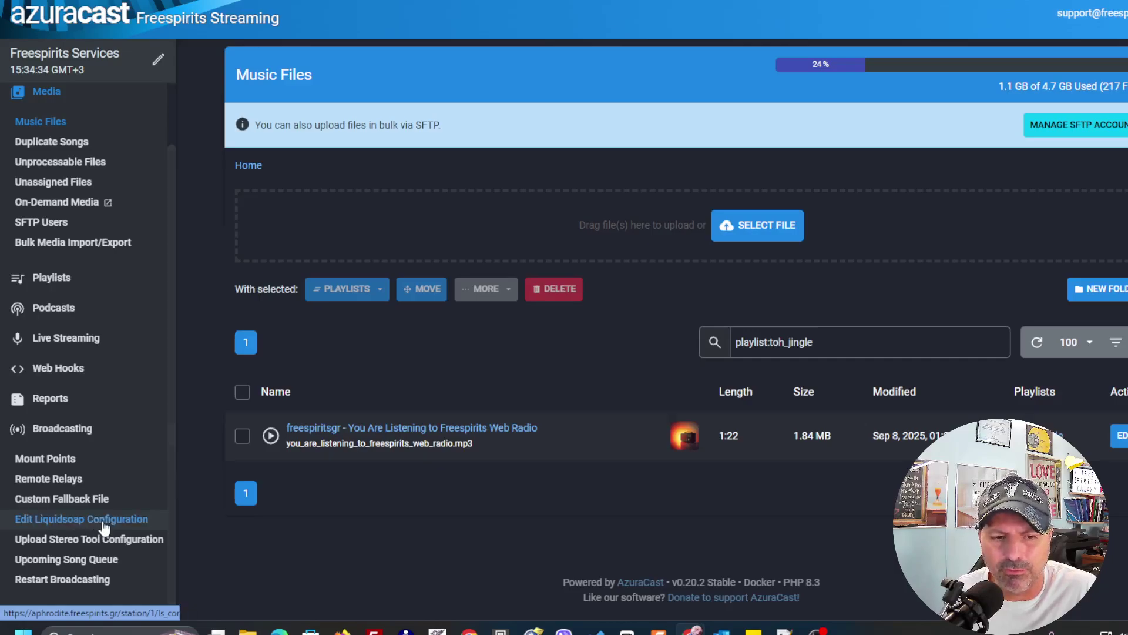
left_click(105, 526)
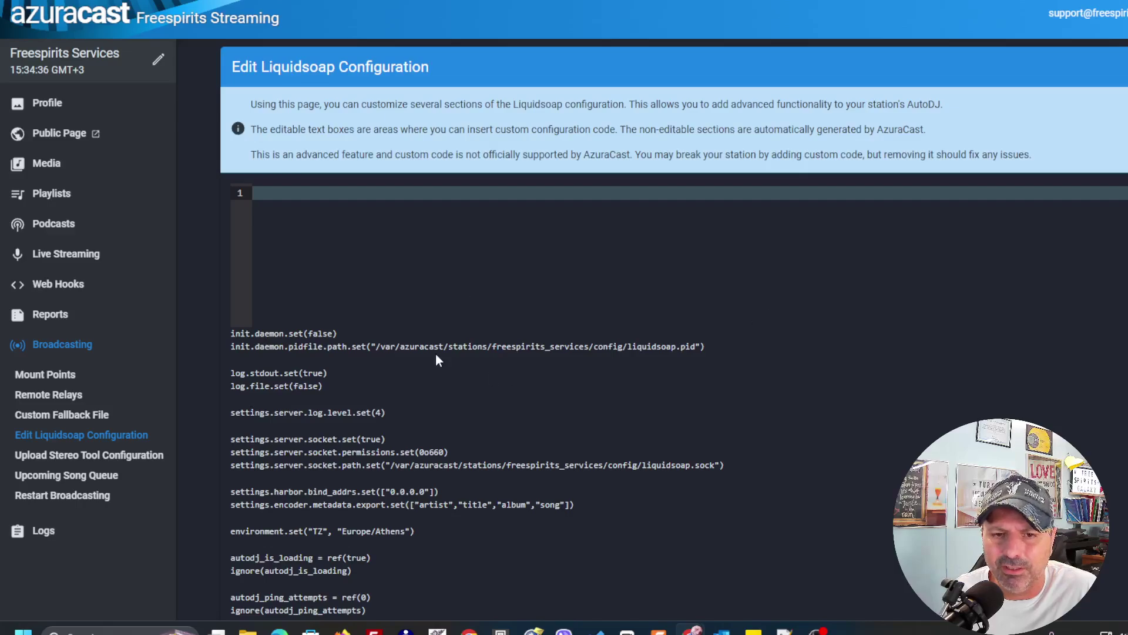
scroll(435, 354, "down", 20)
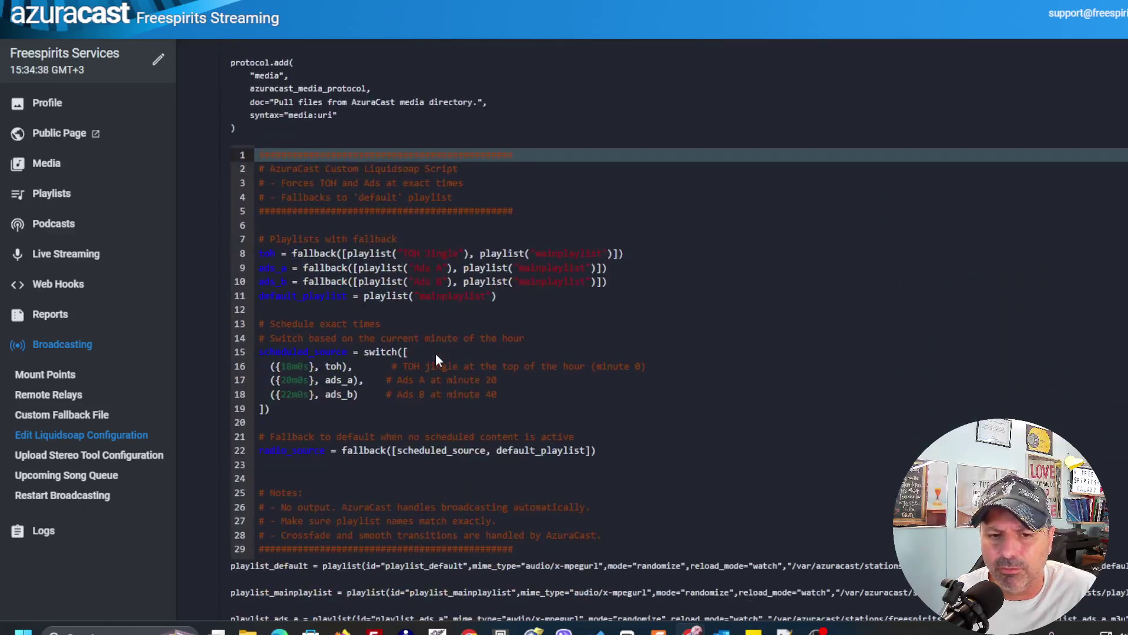
scroll(436, 354, "down", 20)
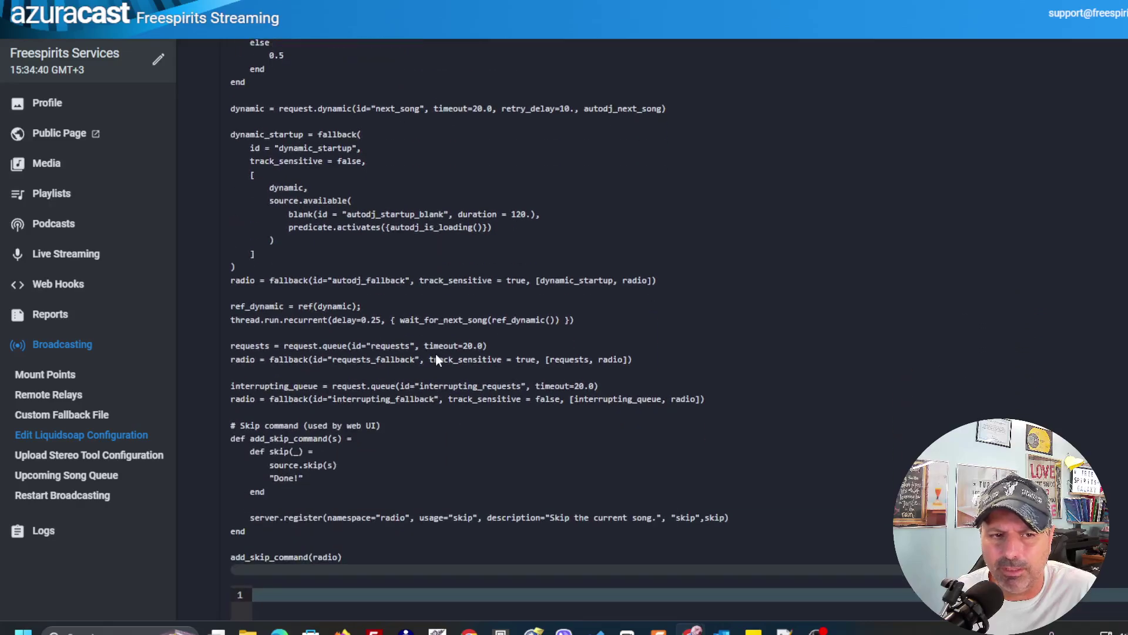
scroll(436, 354, "up", 12)
scroll(408, 354, "down", 8)
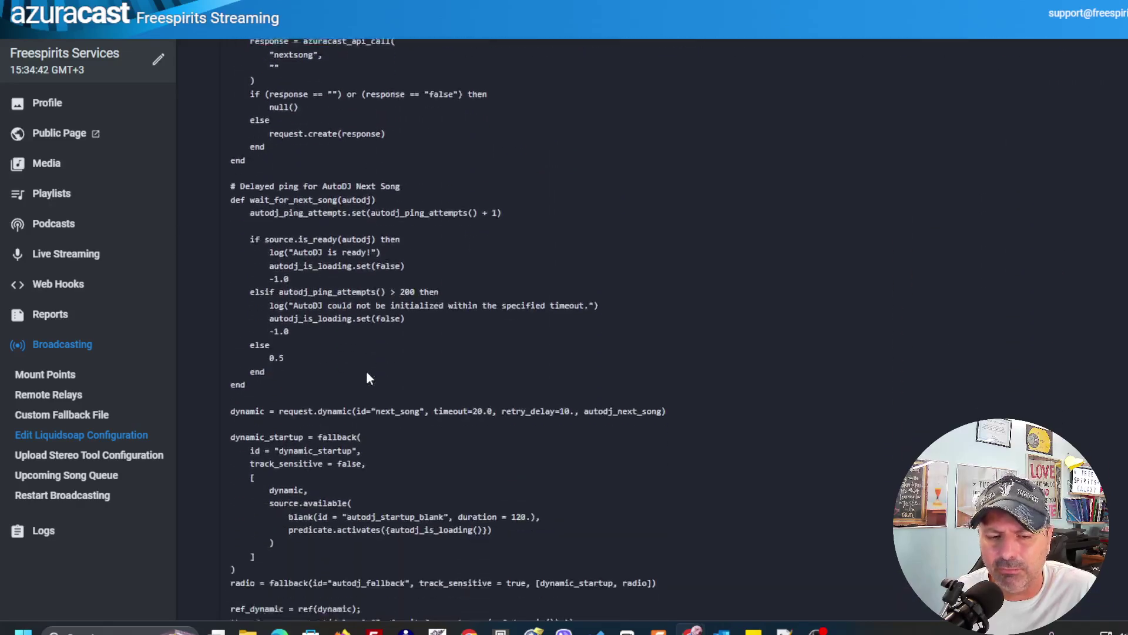
scroll(365, 377, "up", 15)
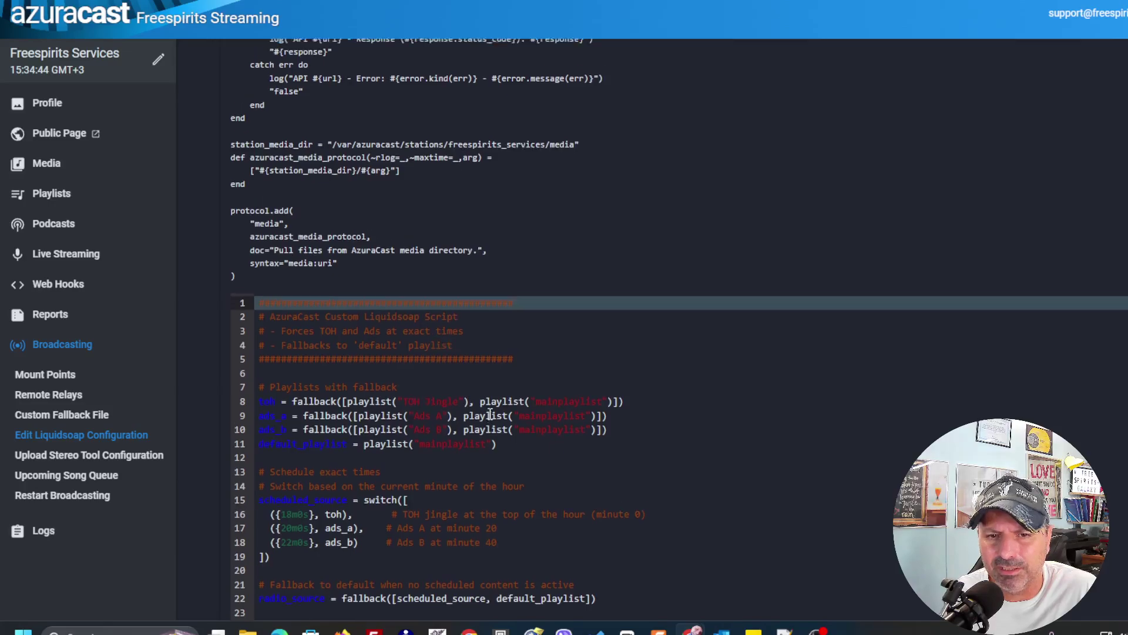
scroll(490, 413, "up", 20)
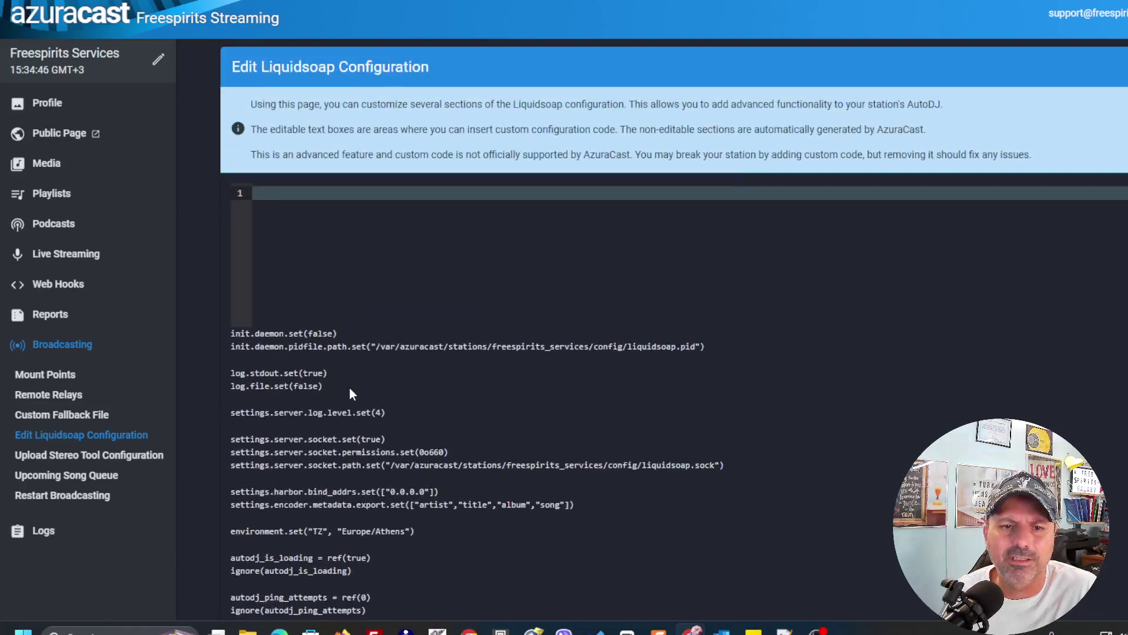